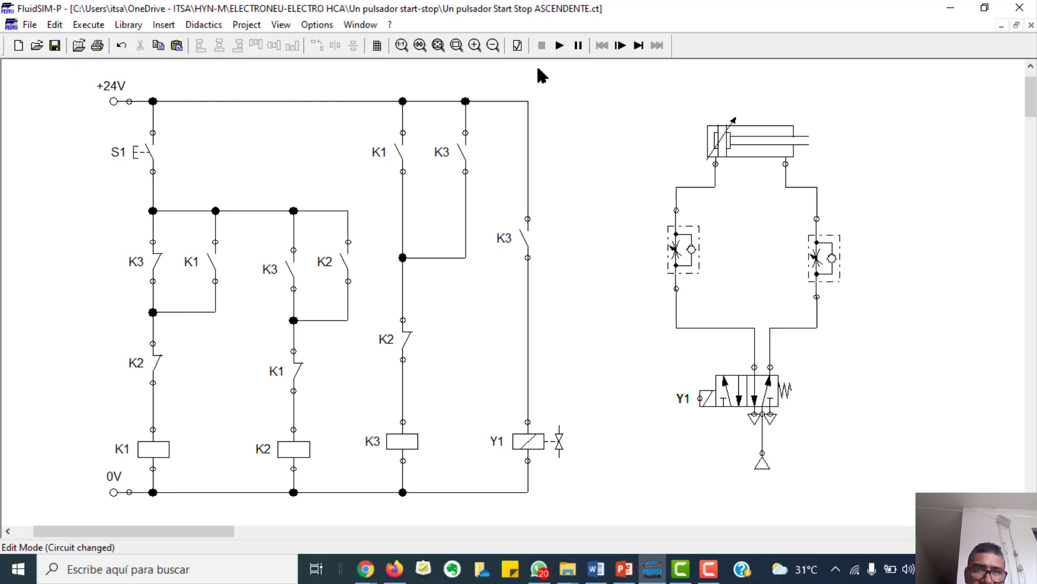
Start the simulation and press S1 four times to extend, retract, extend and retract the cylinder
left_click(559, 45)
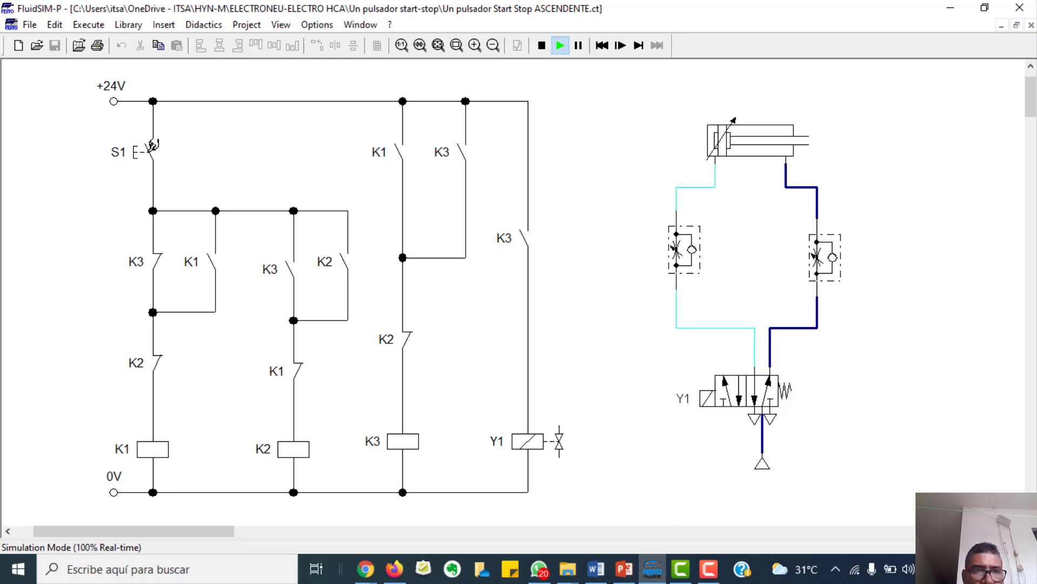
left_click(152, 146)
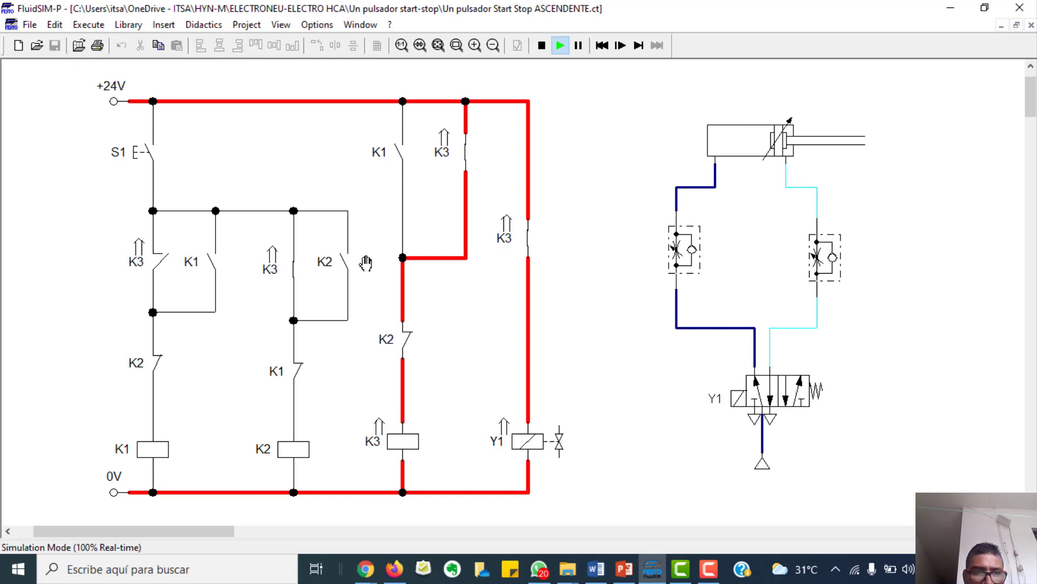
left_click(151, 147)
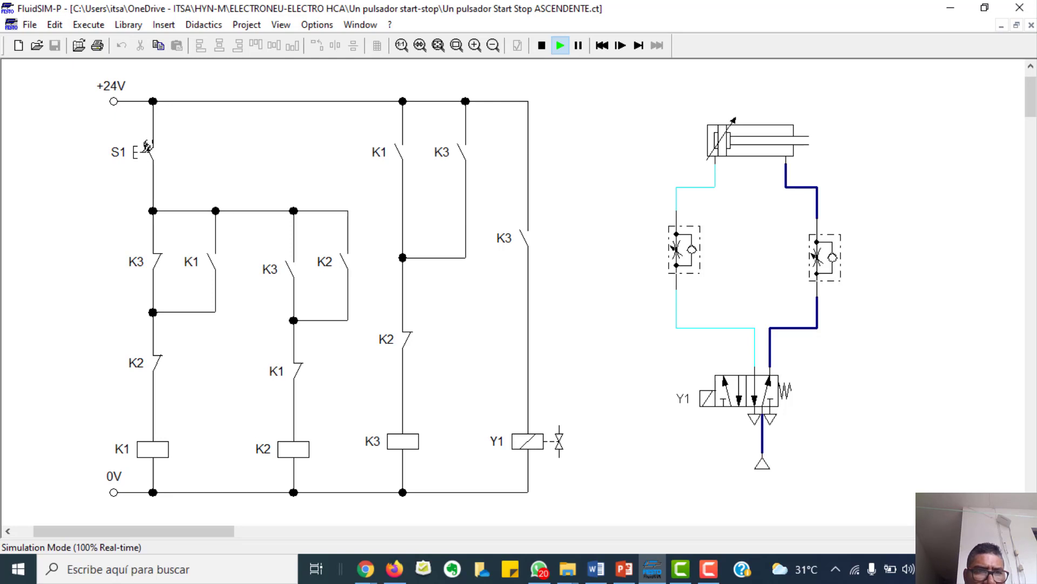
left_click(153, 150)
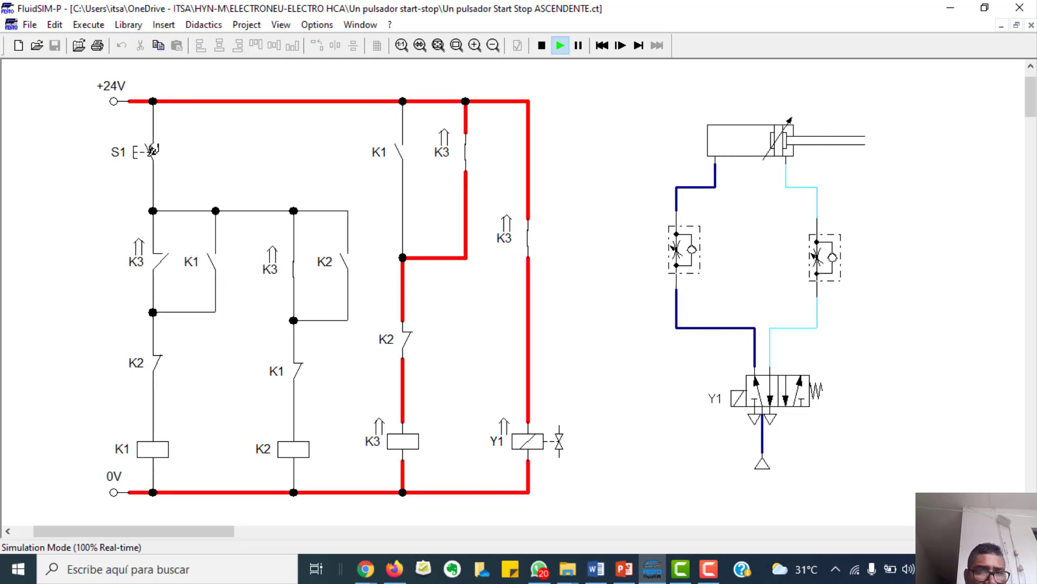
left_click(153, 150)
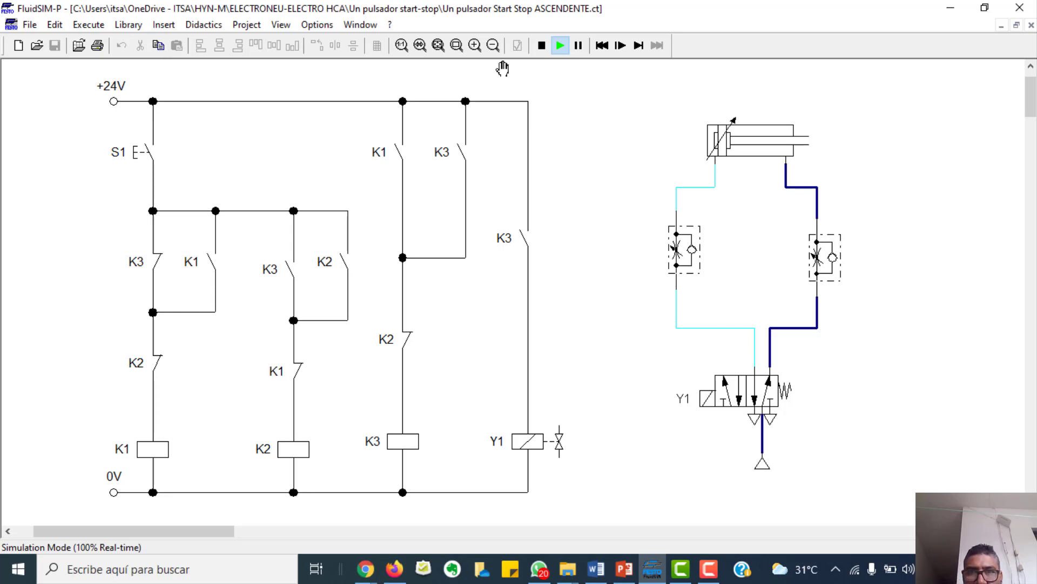
Pause the simulation, actuate S1, and single-step until relay K1 energises
left_click(623, 47)
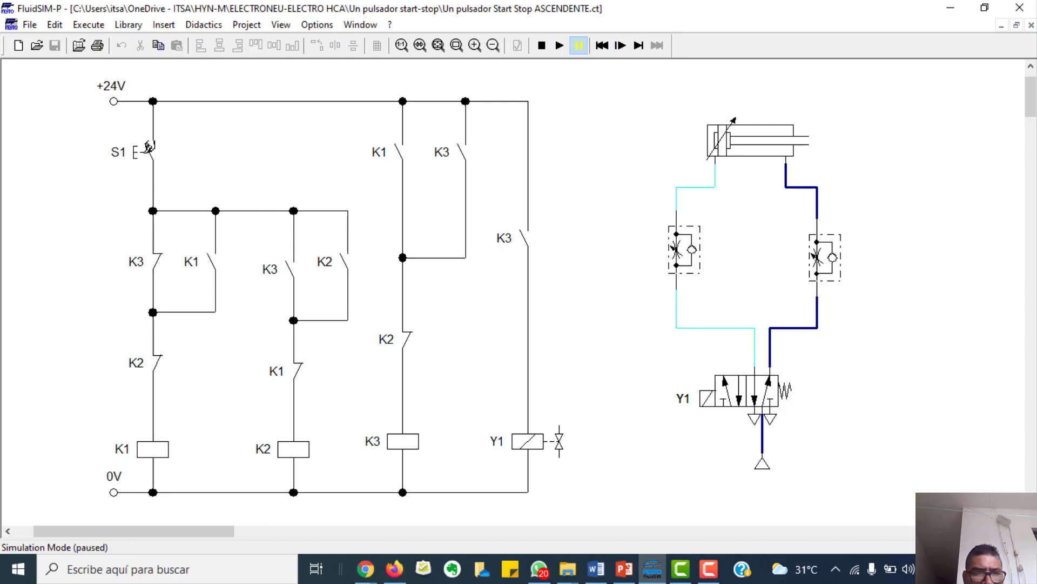
left_click(149, 146)
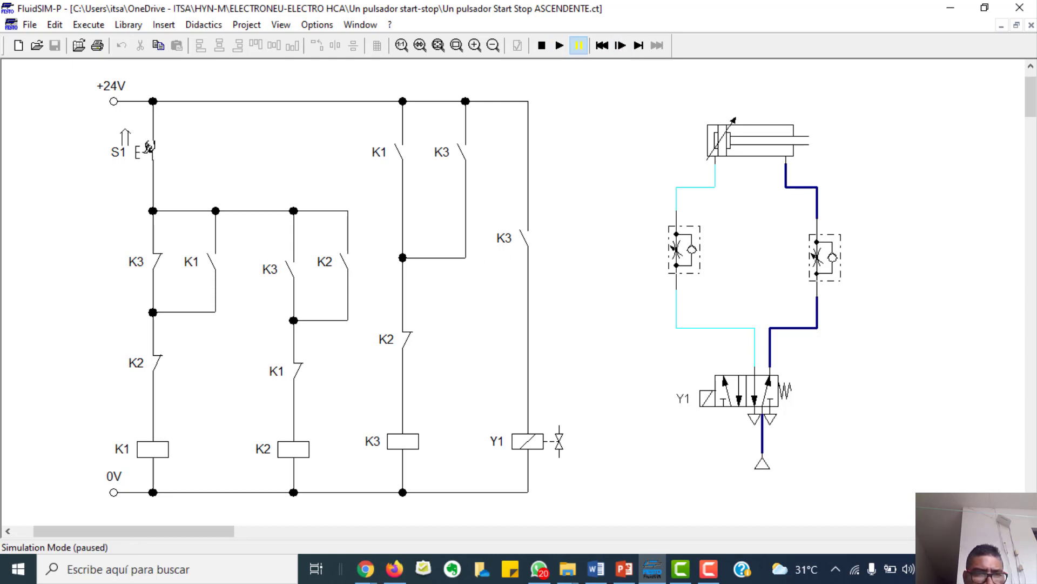
left_click(623, 48)
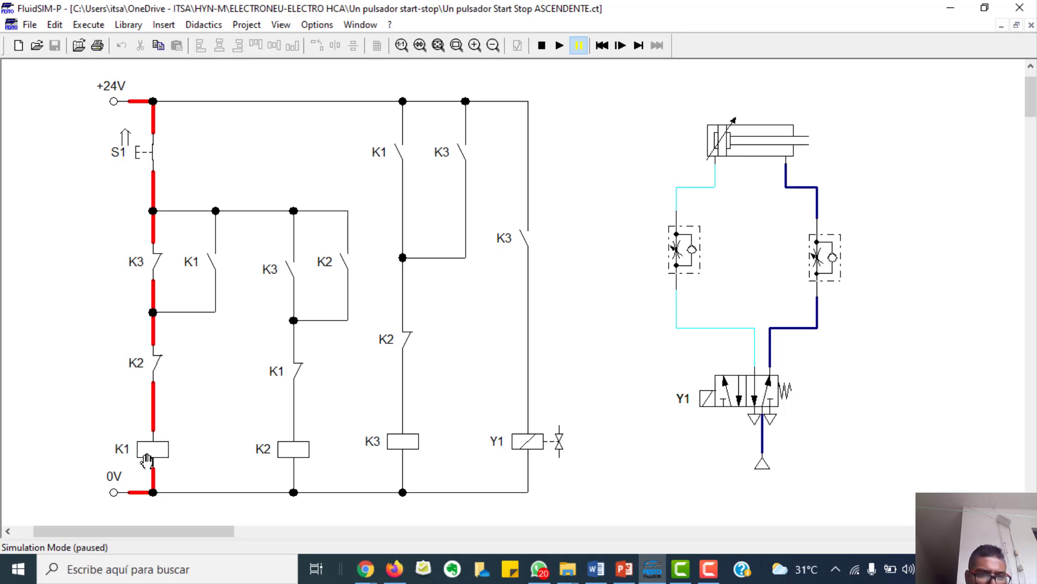
left_click(622, 47)
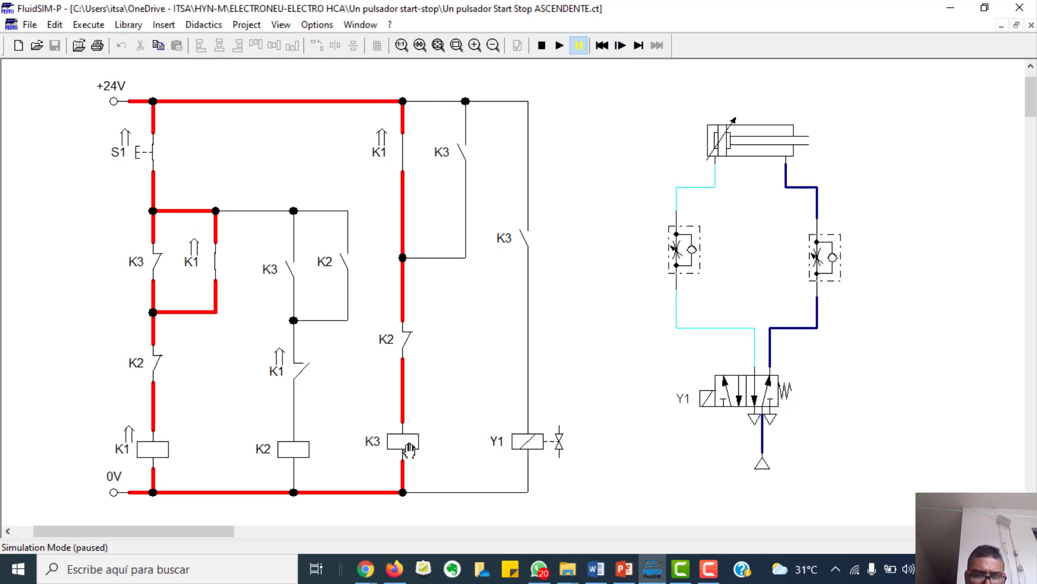
Single-step until K3 and Y1 energise and the cylinder extends, then press S1 to begin retracting
left_click(621, 45)
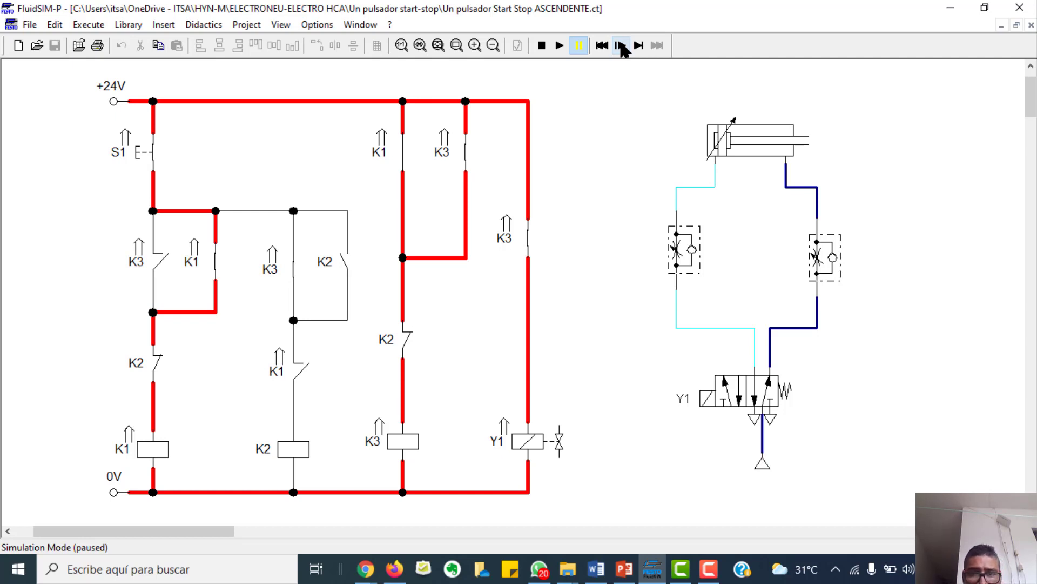
left_click(621, 46)
left_click(621, 46)
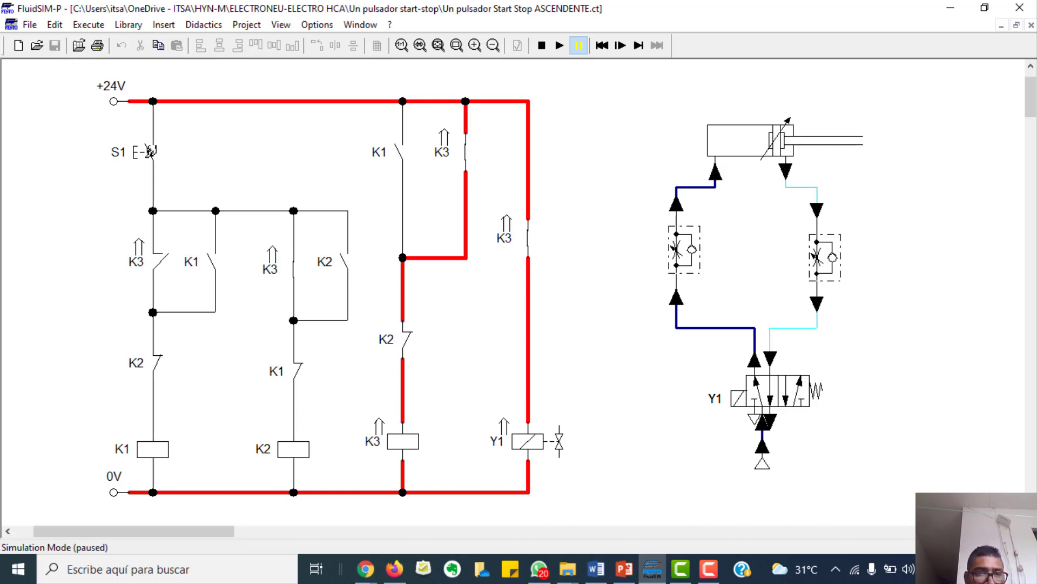
left_click(154, 150)
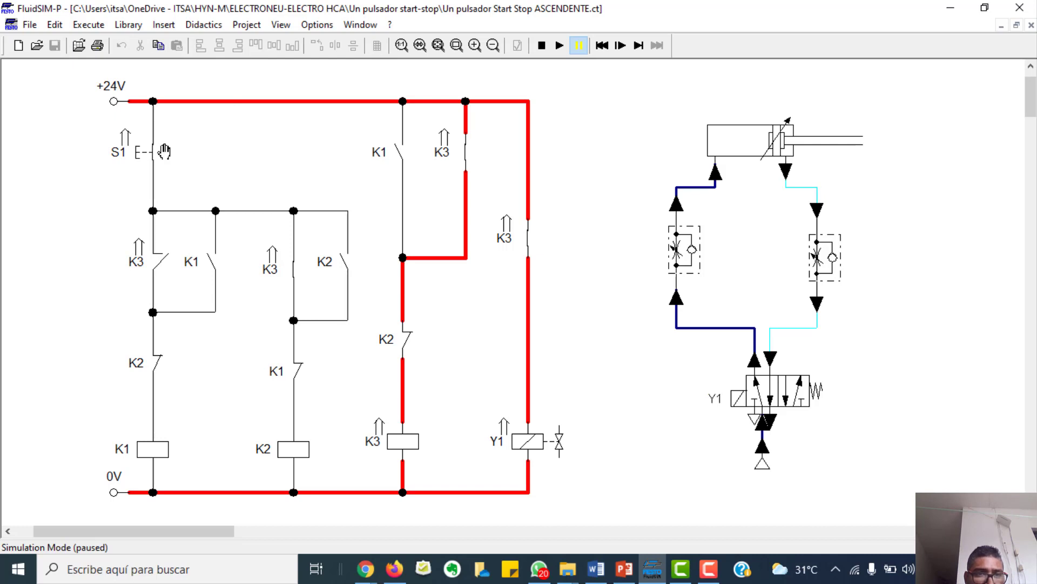
Single-step until current reaches K2, then resume real-time simulation
left_click(621, 45)
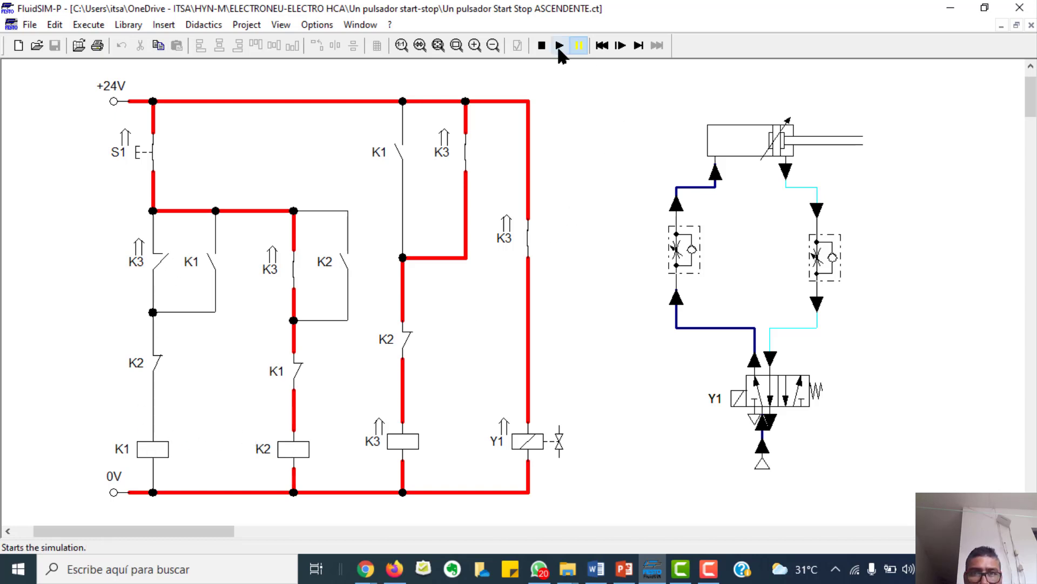
left_click(620, 46)
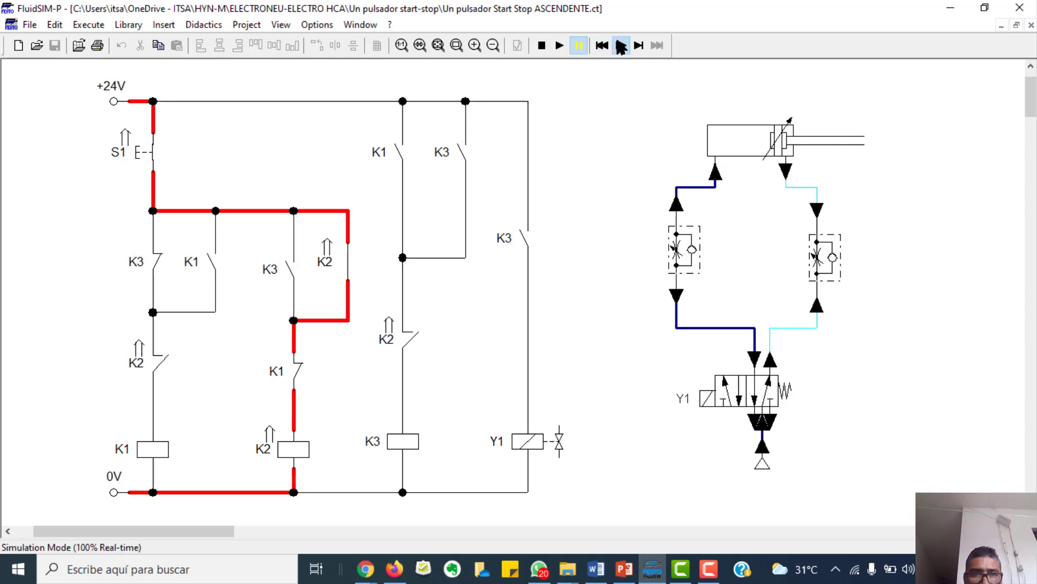
left_click(560, 45)
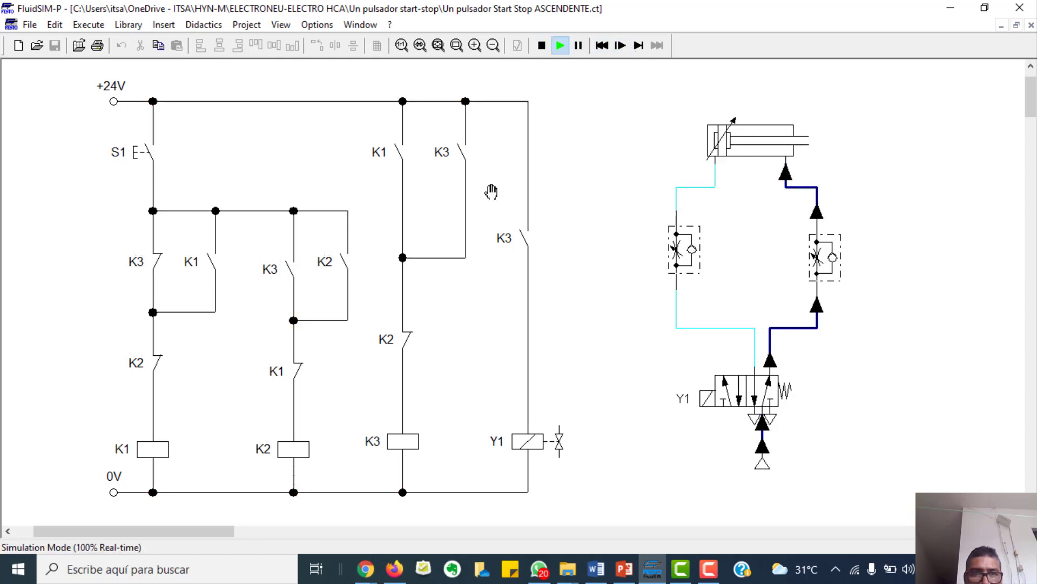
Press S1 six times to alternately extend and retract the cylinder
left_click(157, 151)
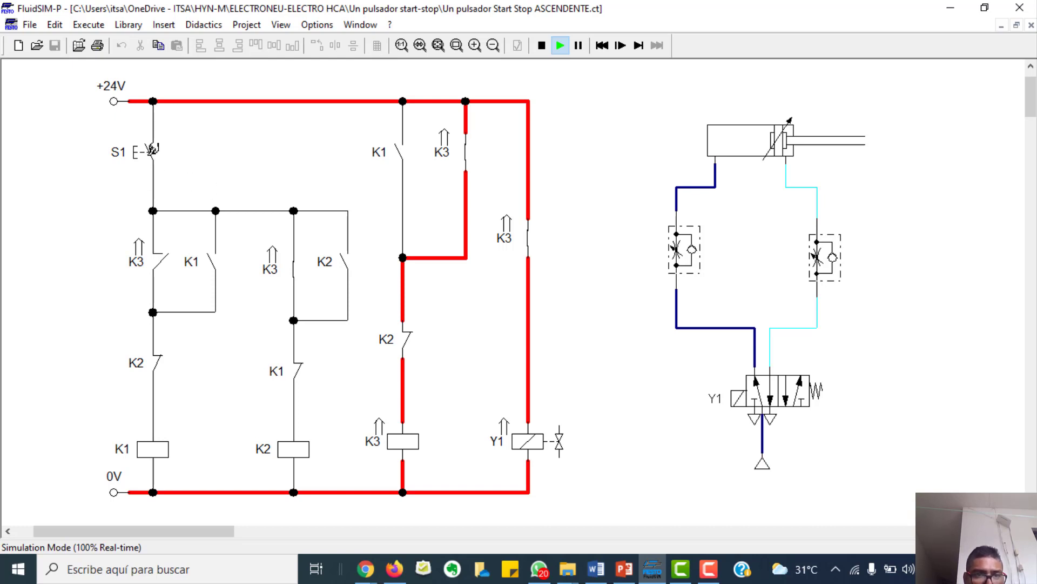
left_click(154, 149)
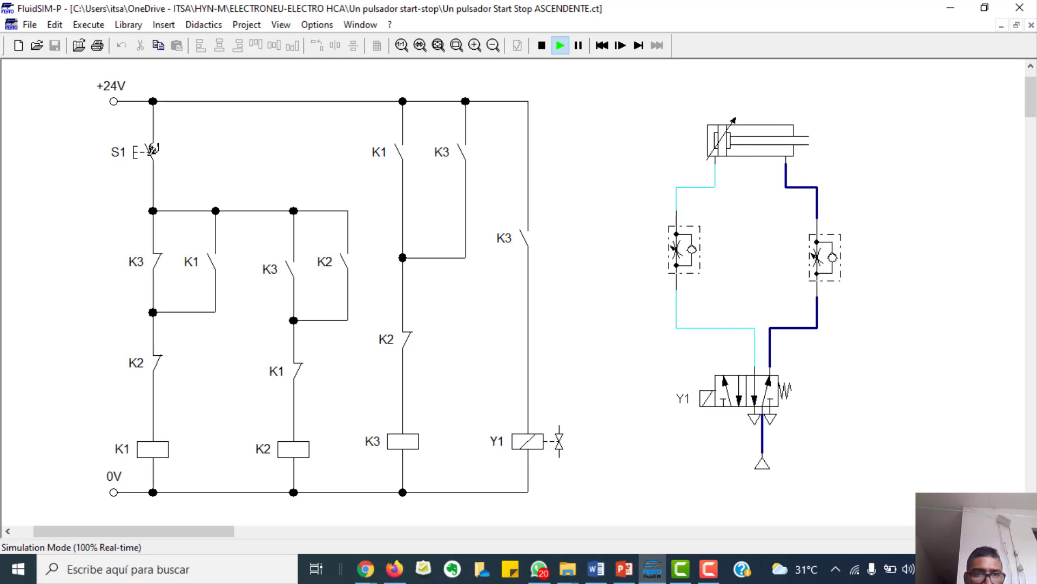
left_click(153, 149)
left_click(153, 149)
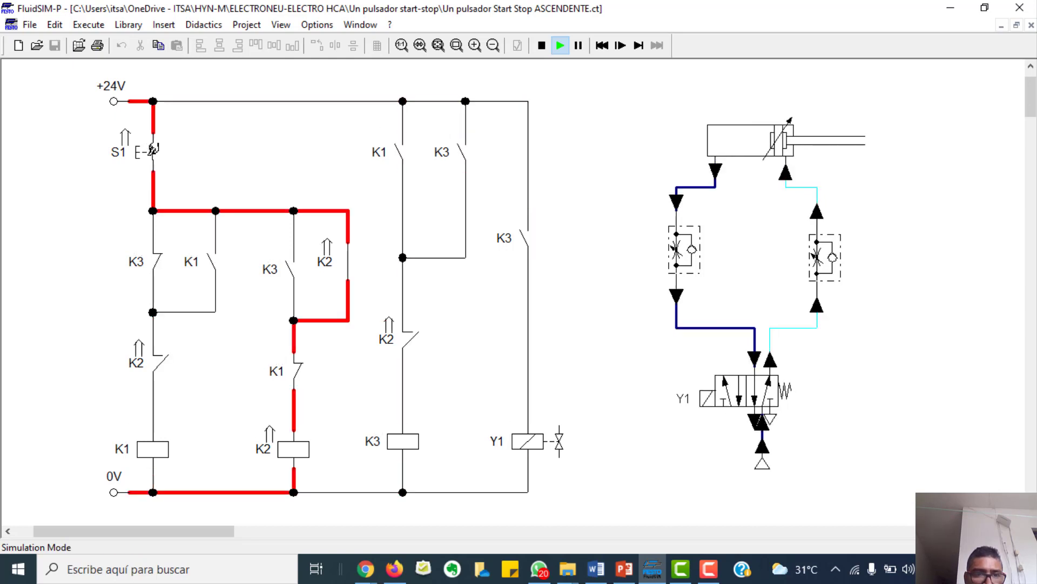
left_click(154, 149)
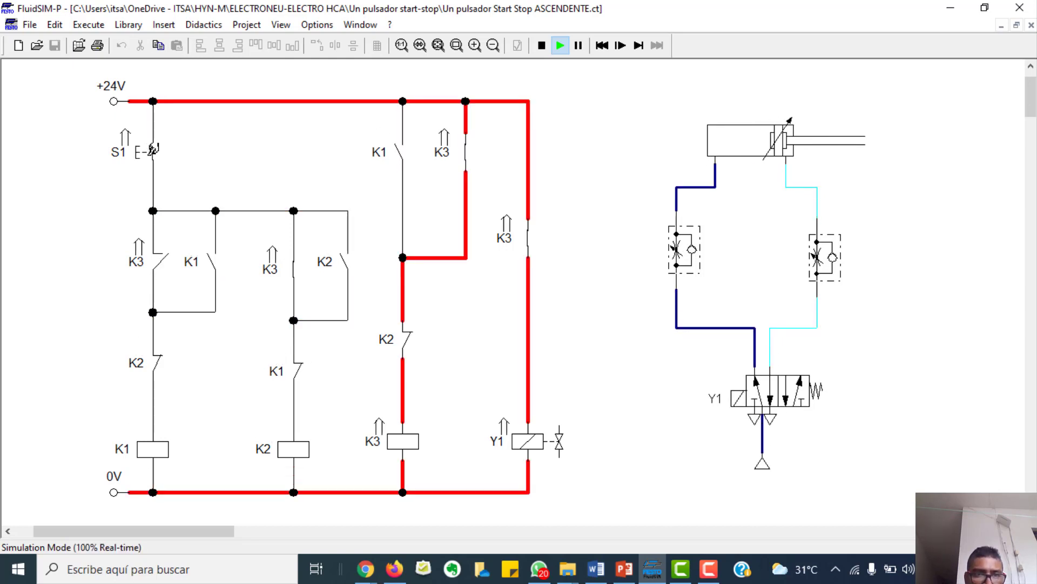
left_click(155, 148)
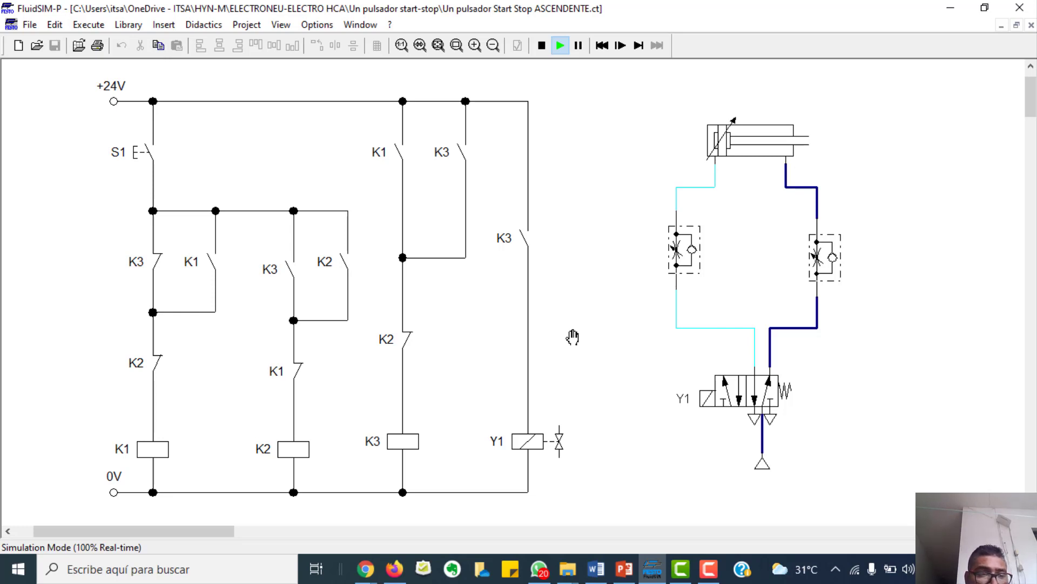
Stop the simulation with F5 to return the circuit to edit mode
key("F5")
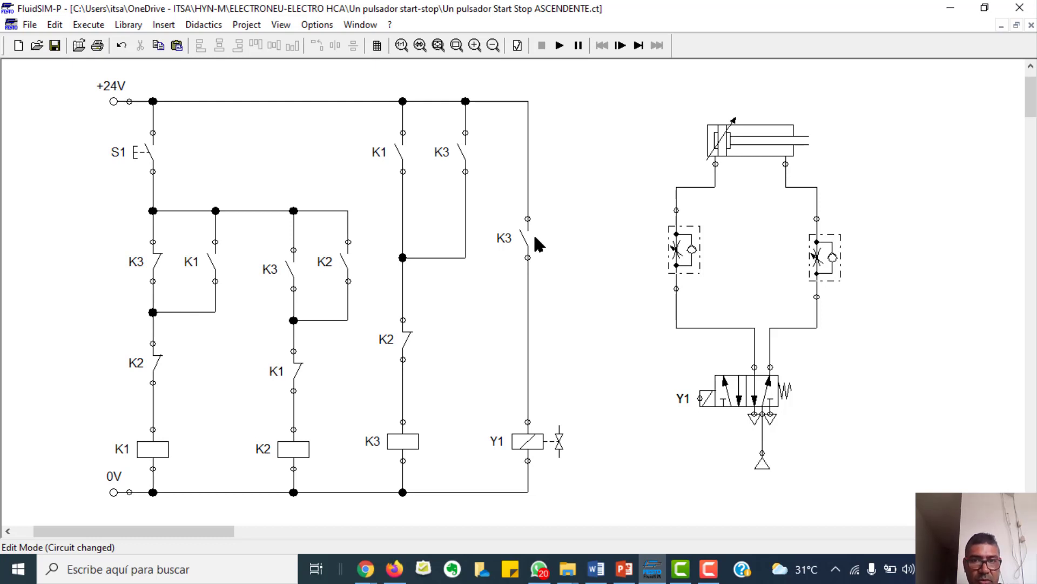
Restart the simulation and press S1 five times, cycling the cylinder and leaving all relays de-energised
left_click(559, 46)
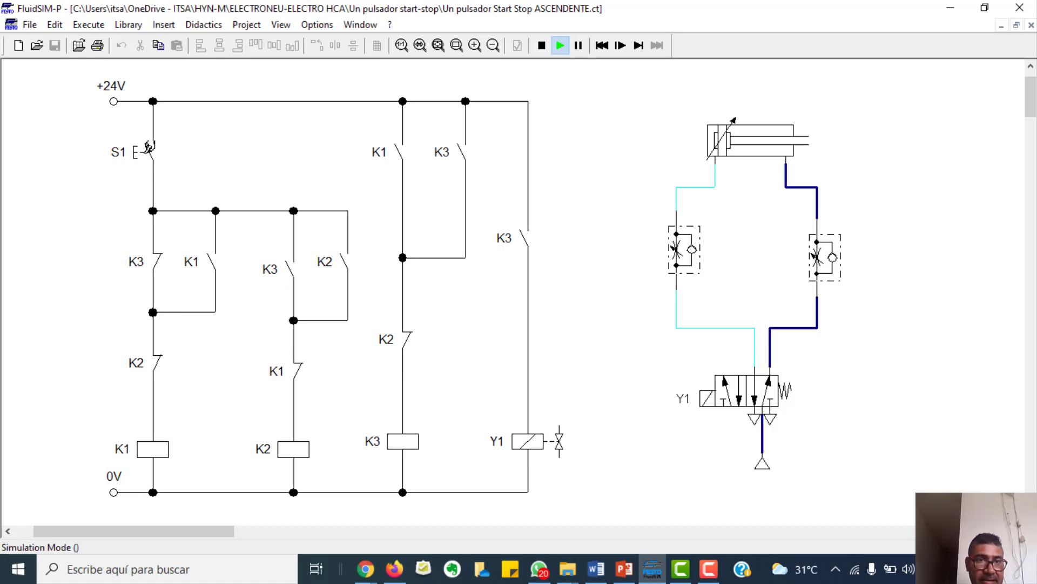
left_click(148, 145)
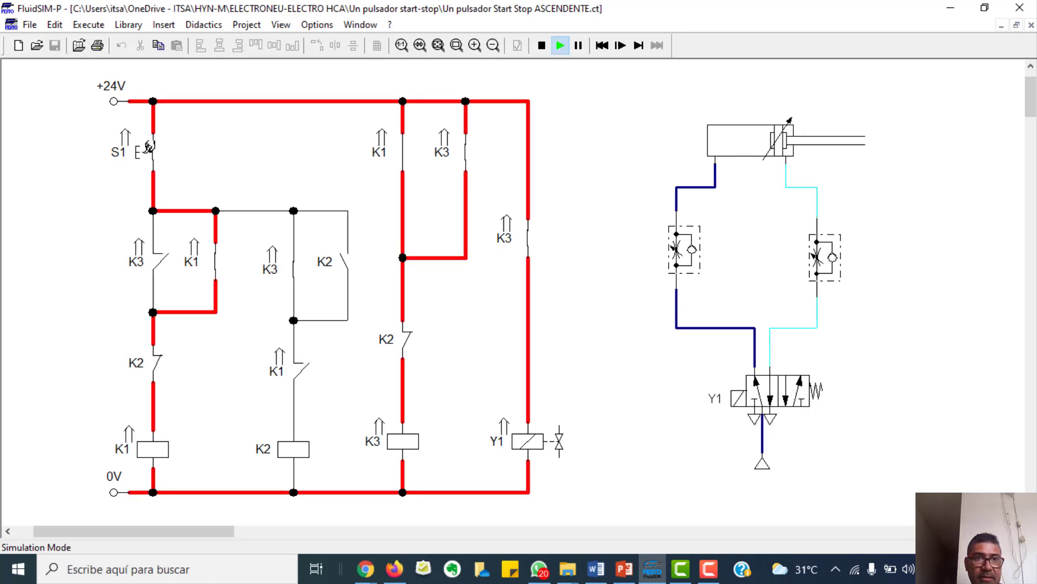
left_click(147, 145)
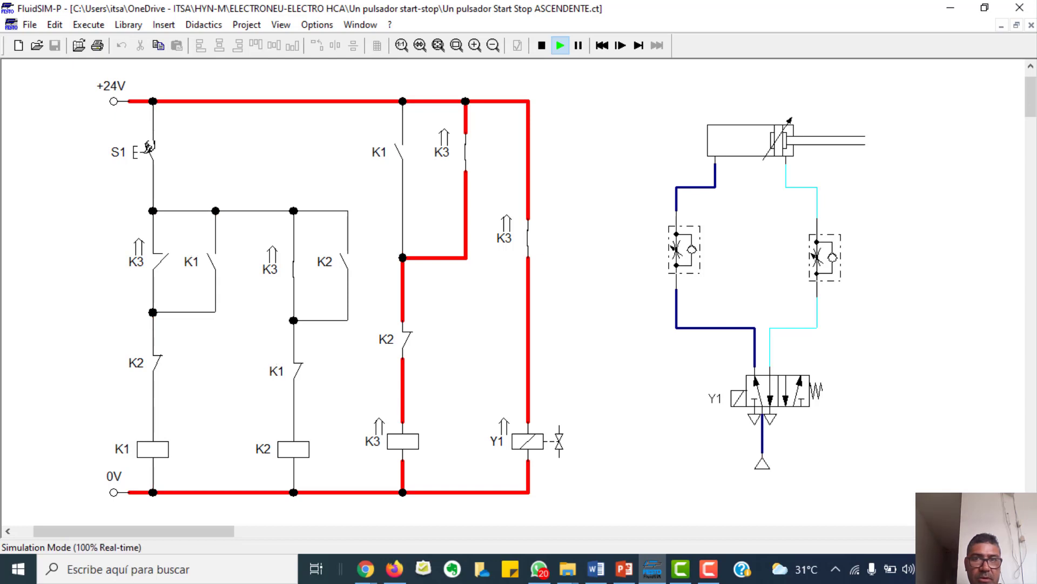
left_click(147, 146)
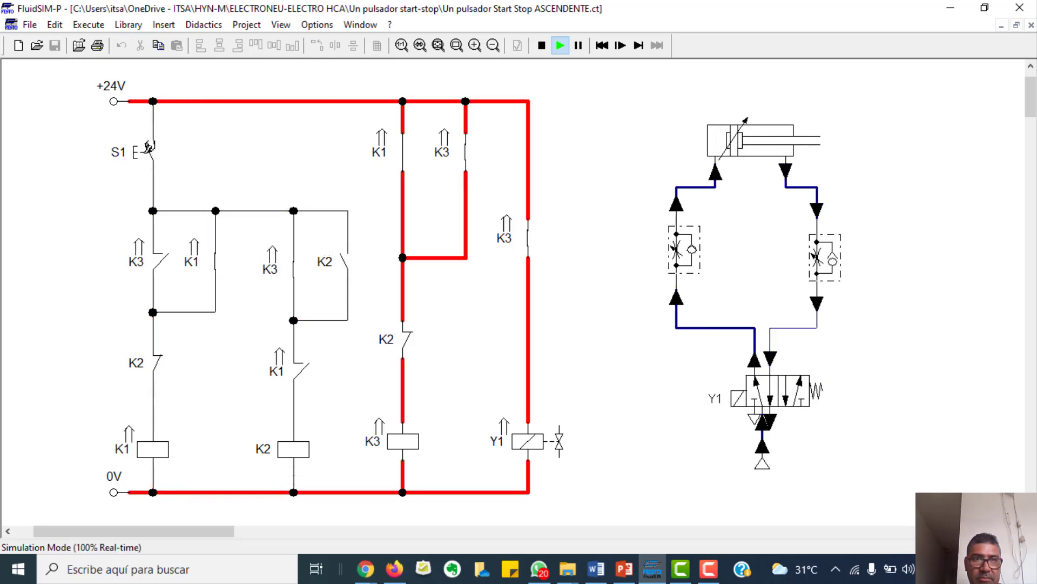
left_click(148, 146)
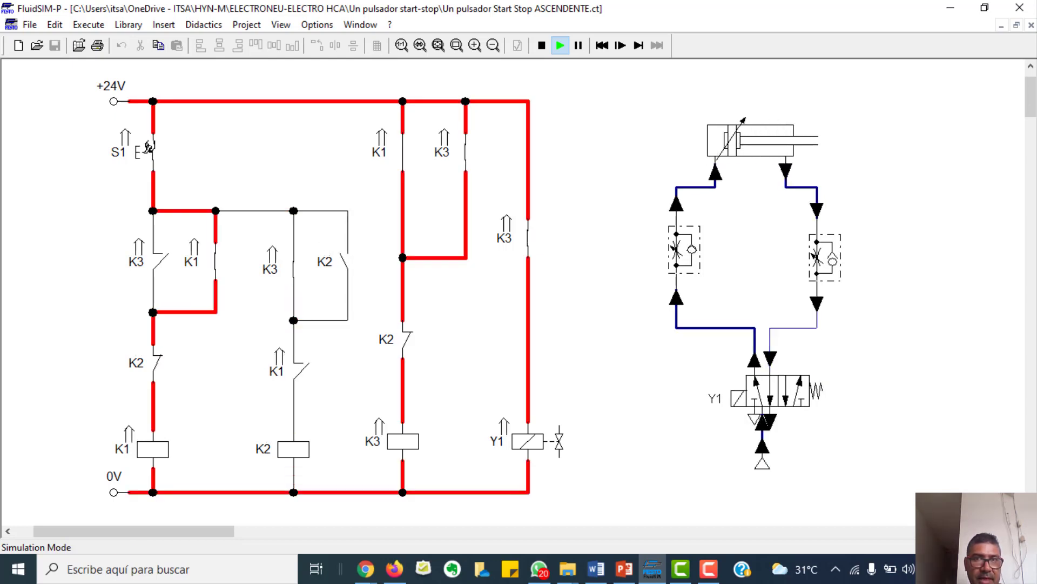
left_click(148, 146)
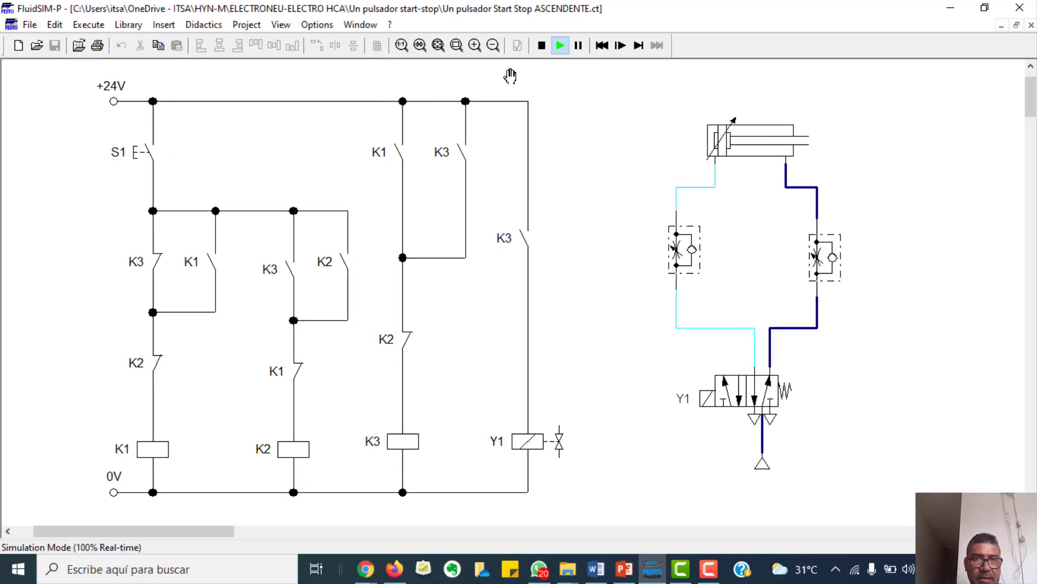